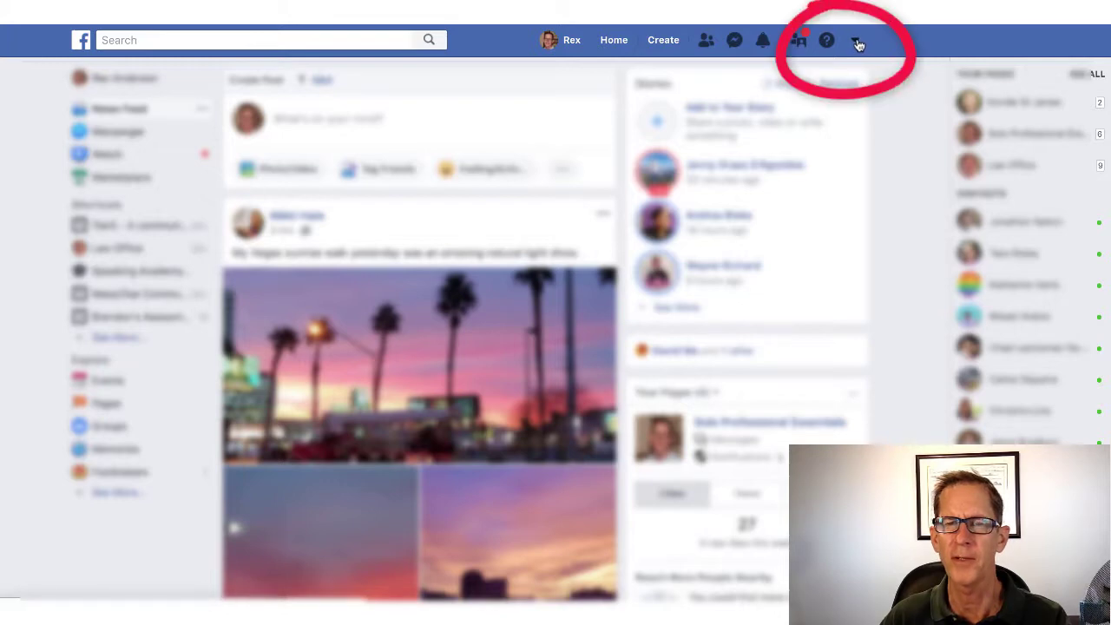
# Go from Ads Manager through All Tools to the Events Manager Pixels page
pyautogui.click(857, 43)
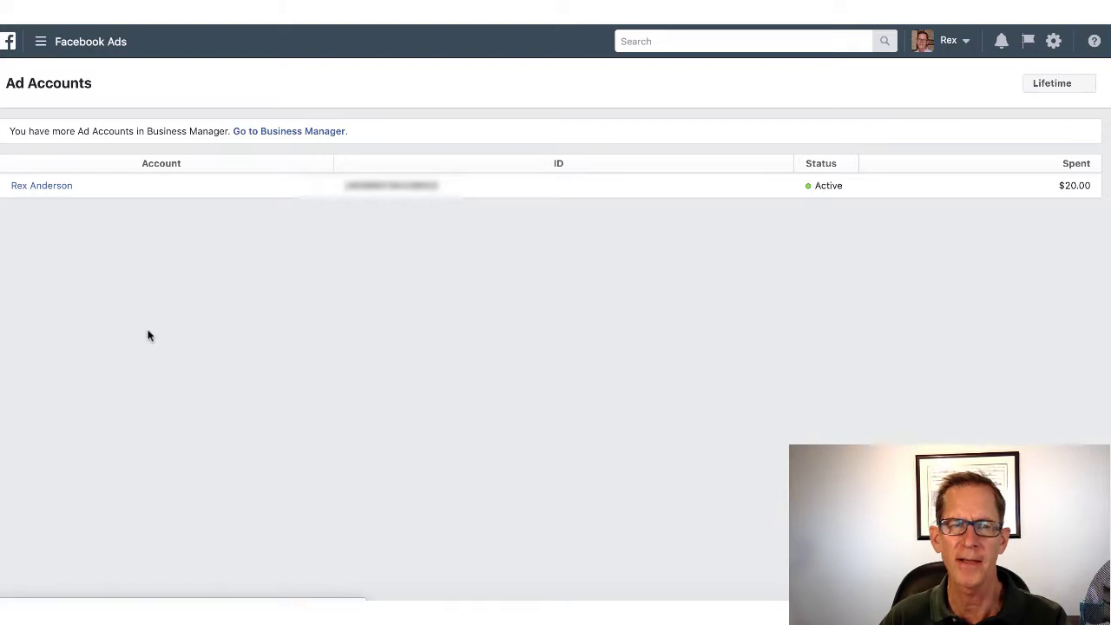
pyautogui.click(41, 45)
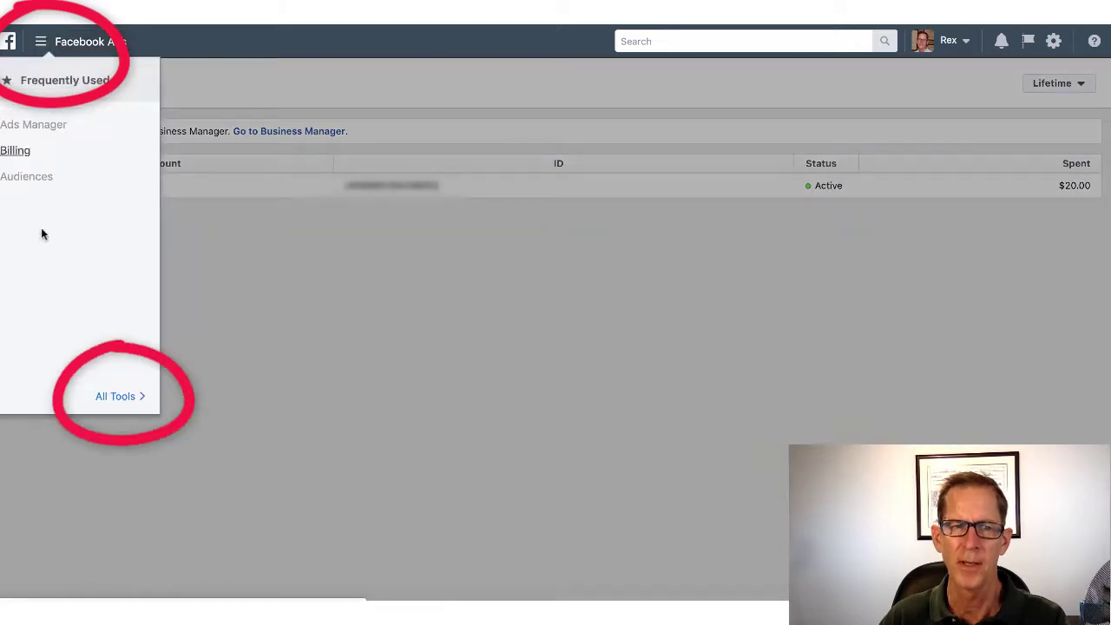
pyautogui.click(113, 396)
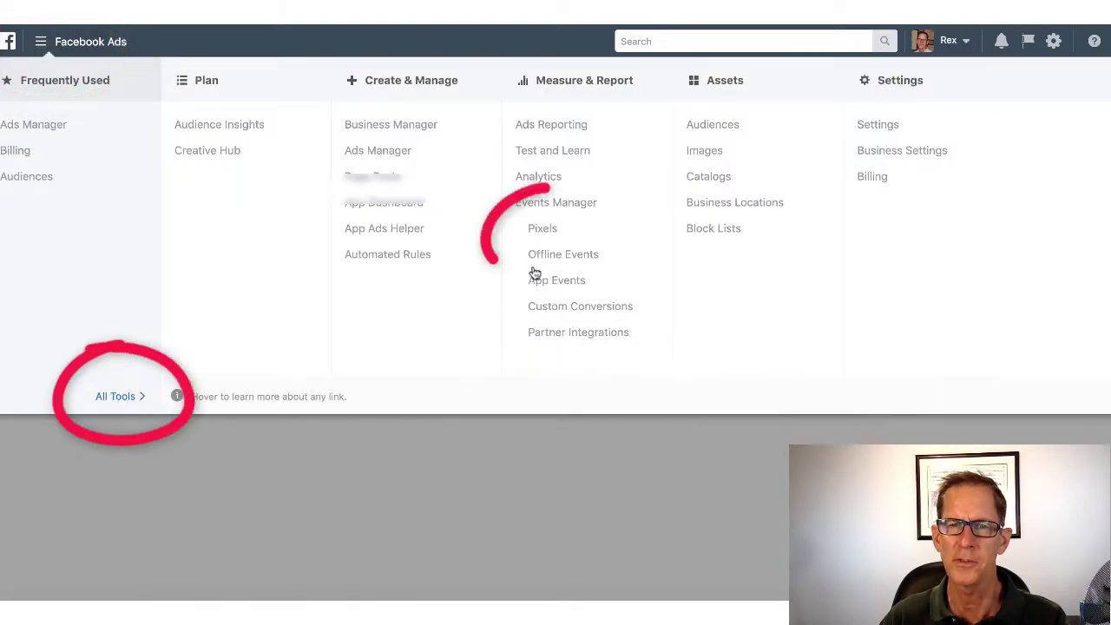
pyautogui.click(544, 229)
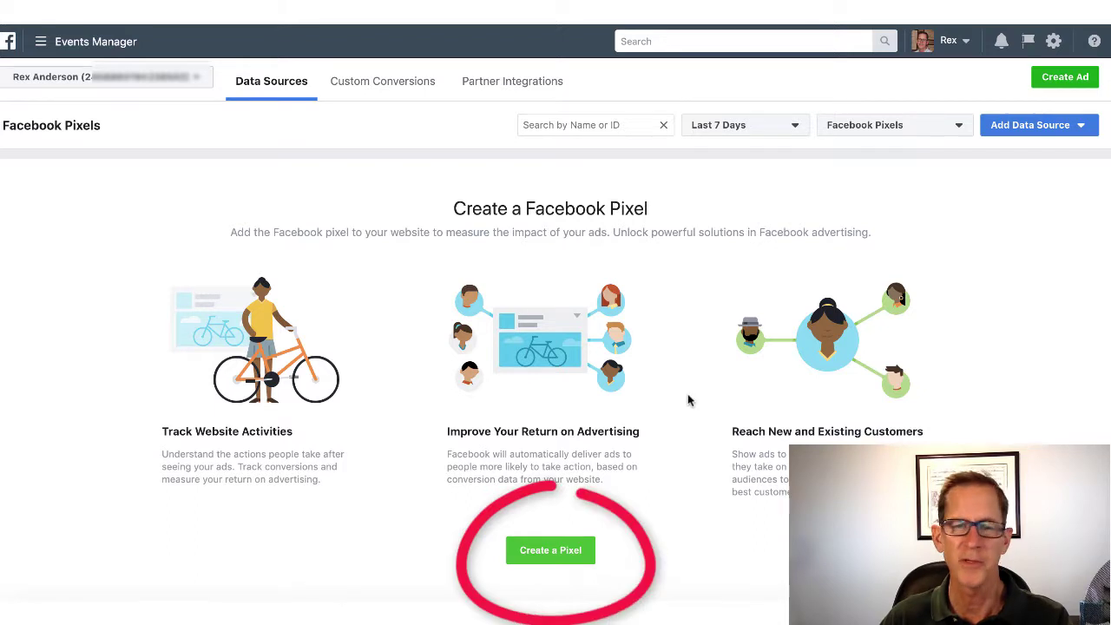
# Create a new Facebook pixel with the default name and no website URL
pyautogui.click(557, 553)
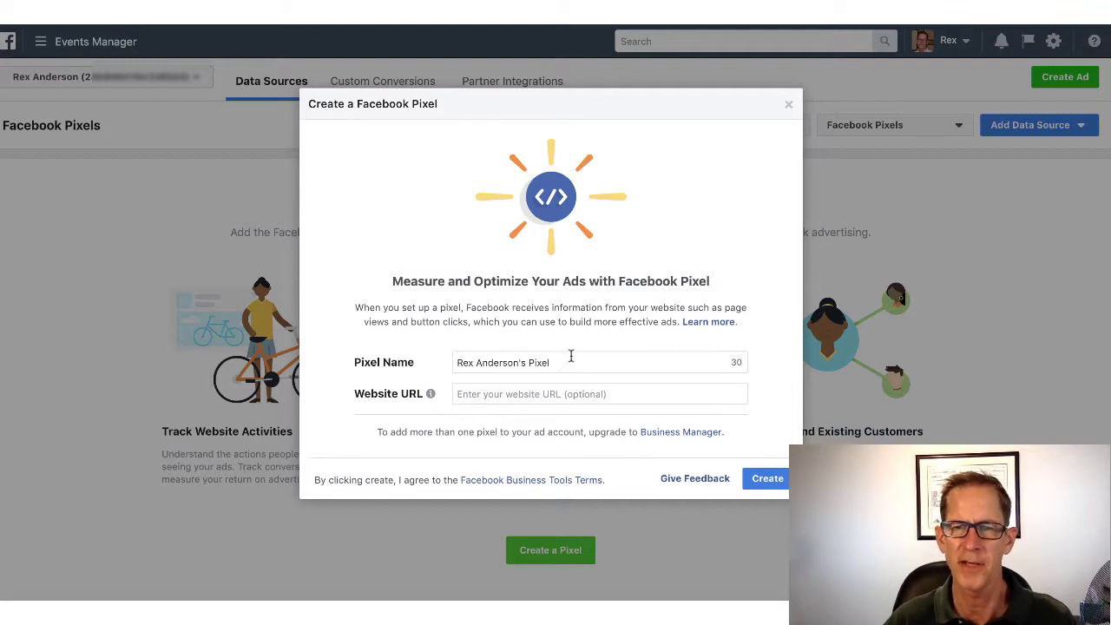
pyautogui.click(770, 479)
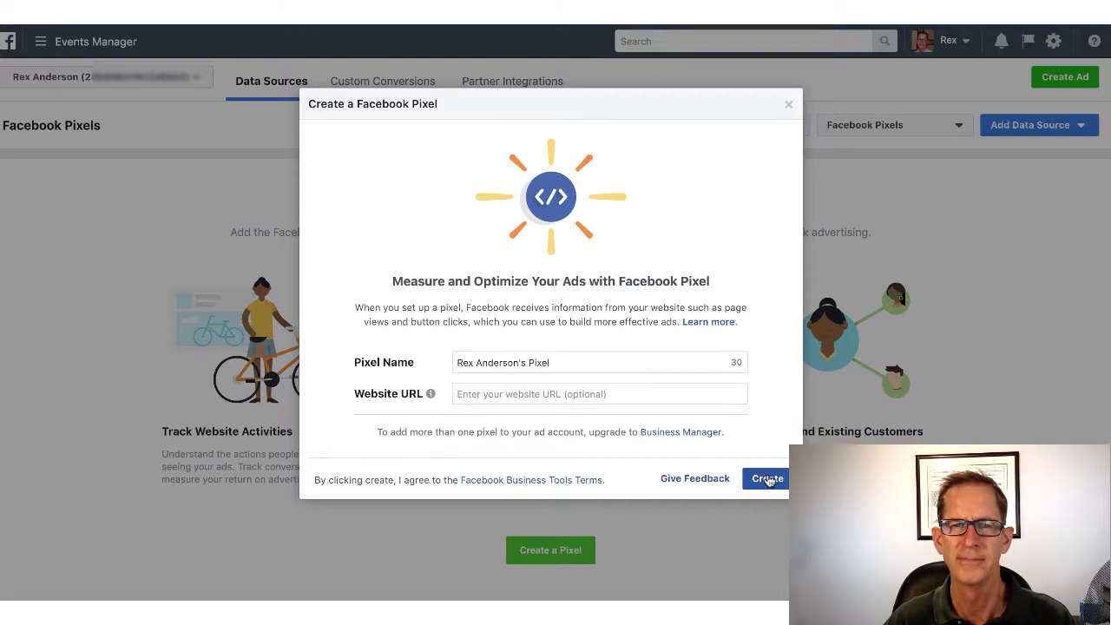
pyautogui.click(770, 479)
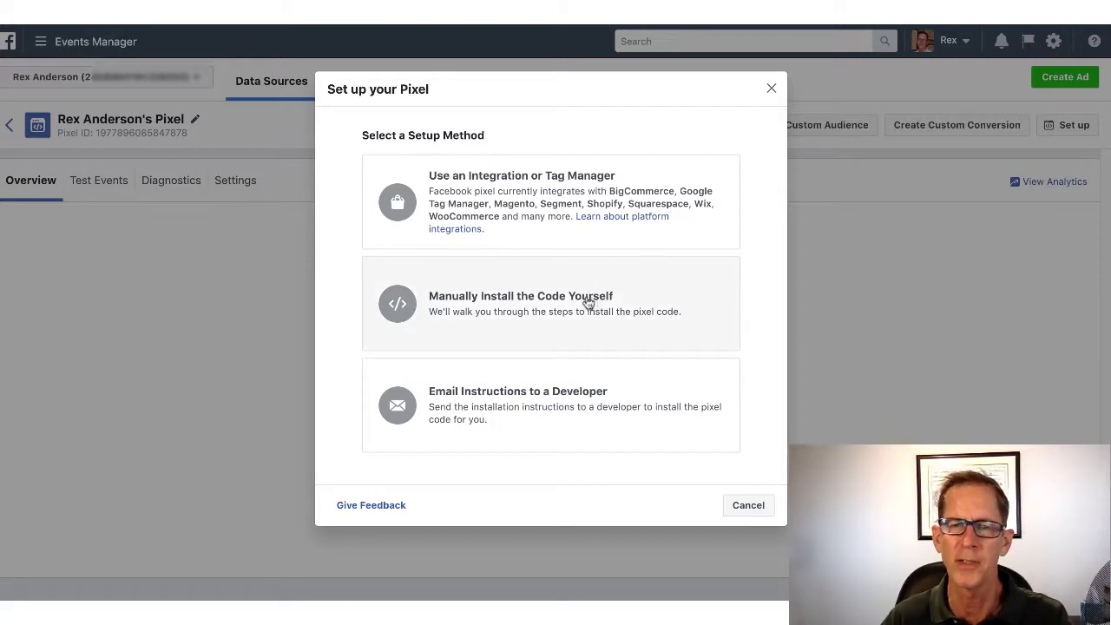
# Choose manual installation and scroll through the pixel's base code
pyautogui.click(567, 302)
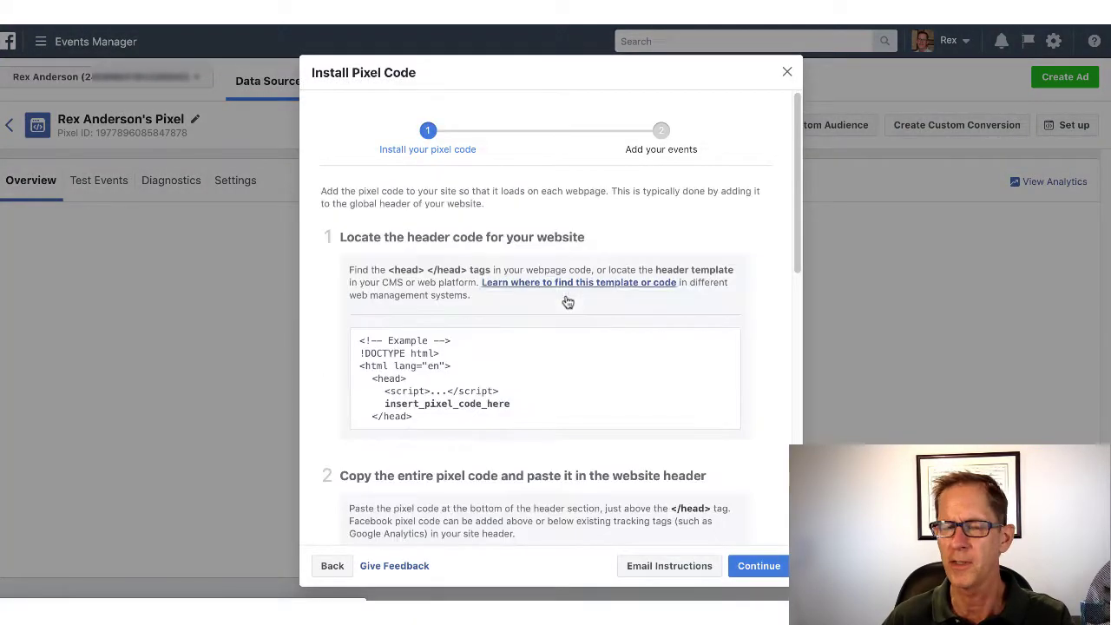
pyautogui.scroll(-2, 615, 351)
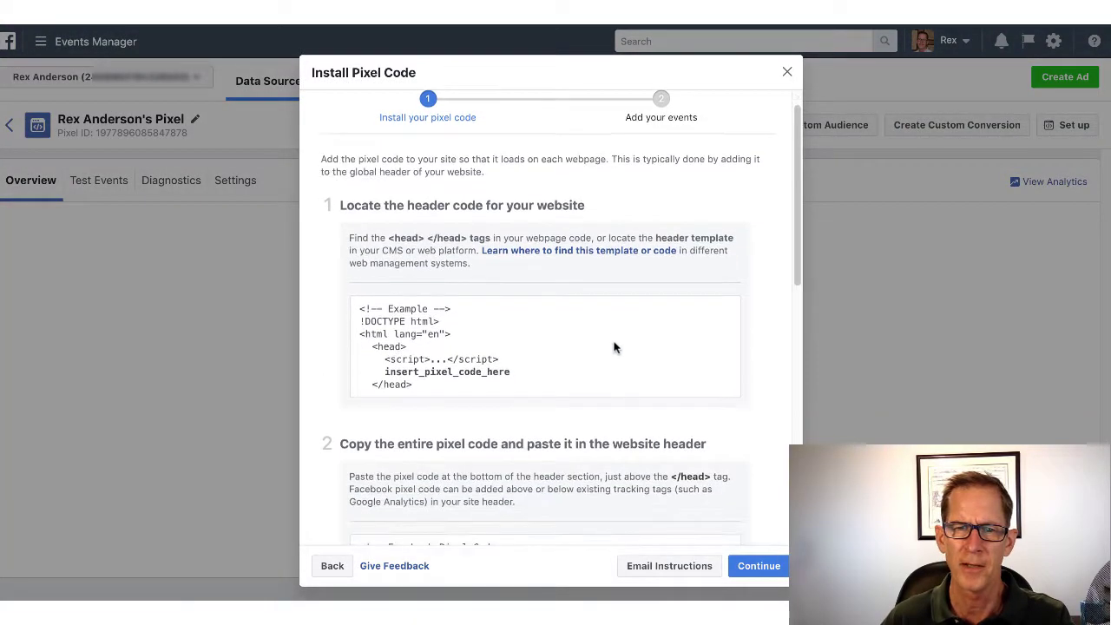
pyautogui.scroll(-5, 598, 339)
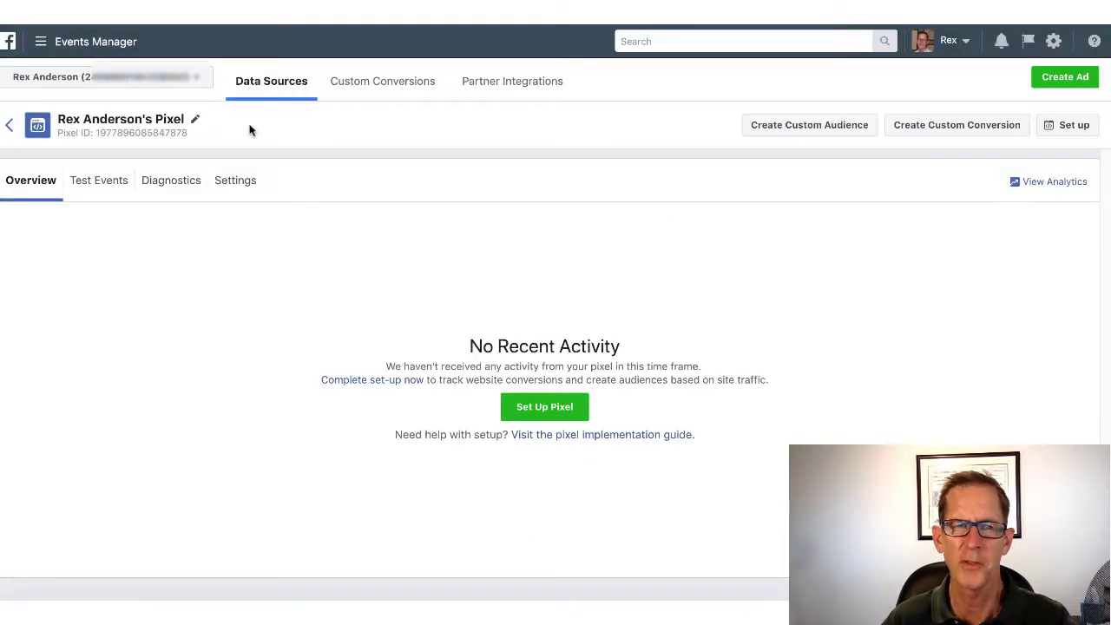
# Remove the first name from the pixel's name and copy its Pixel ID to the clipboard
pyautogui.click(196, 123)
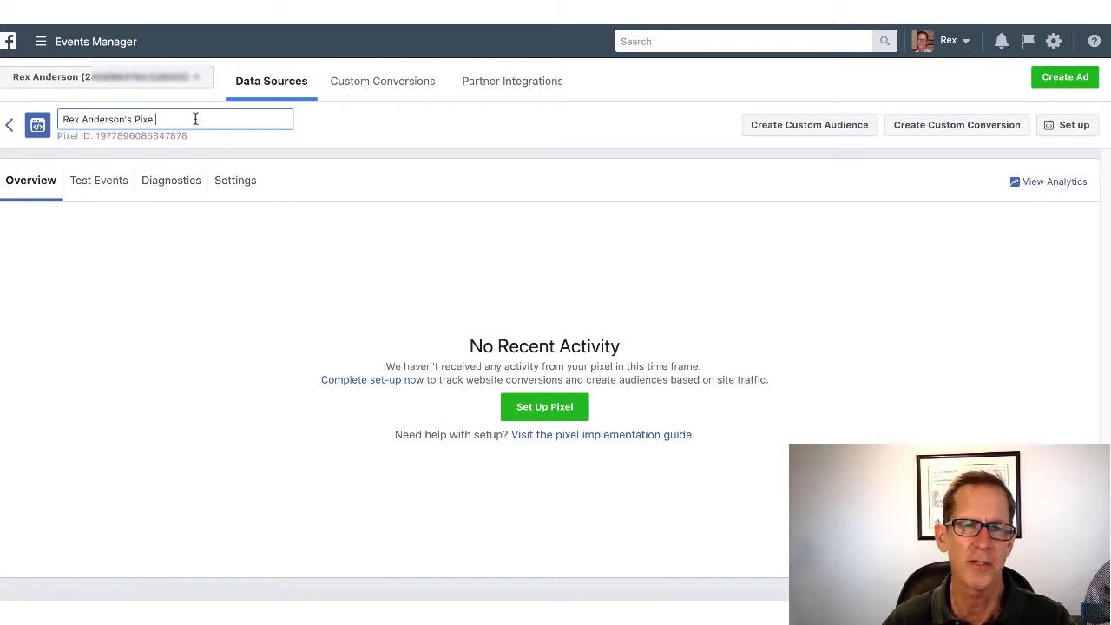
pyautogui.doubleClick(70, 119)
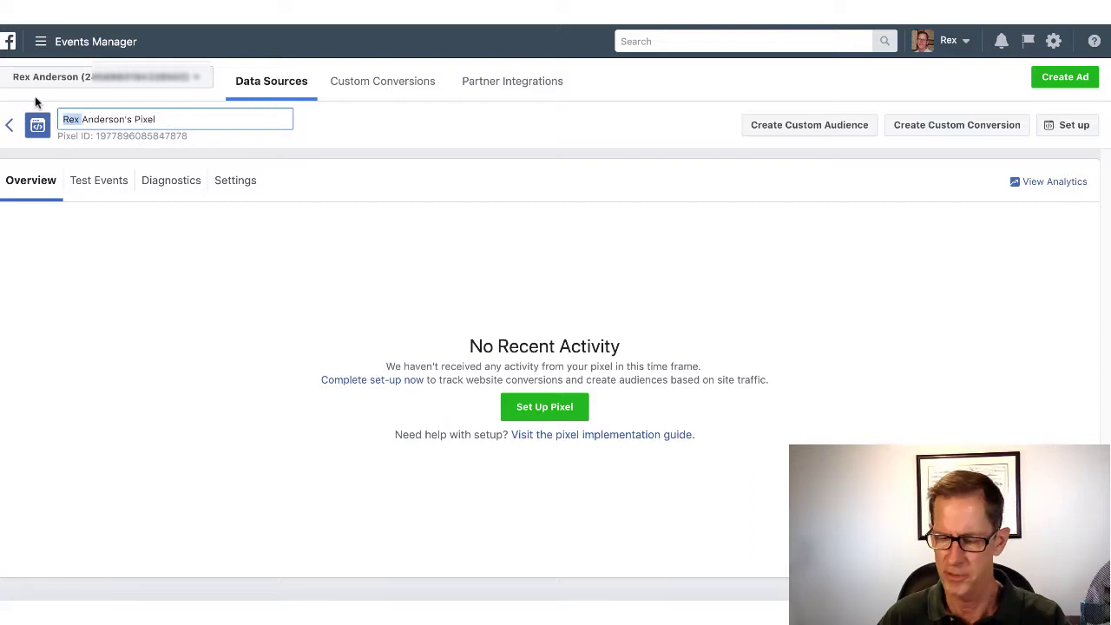
pyautogui.press('BackSpace')
pyautogui.click(354, 126)
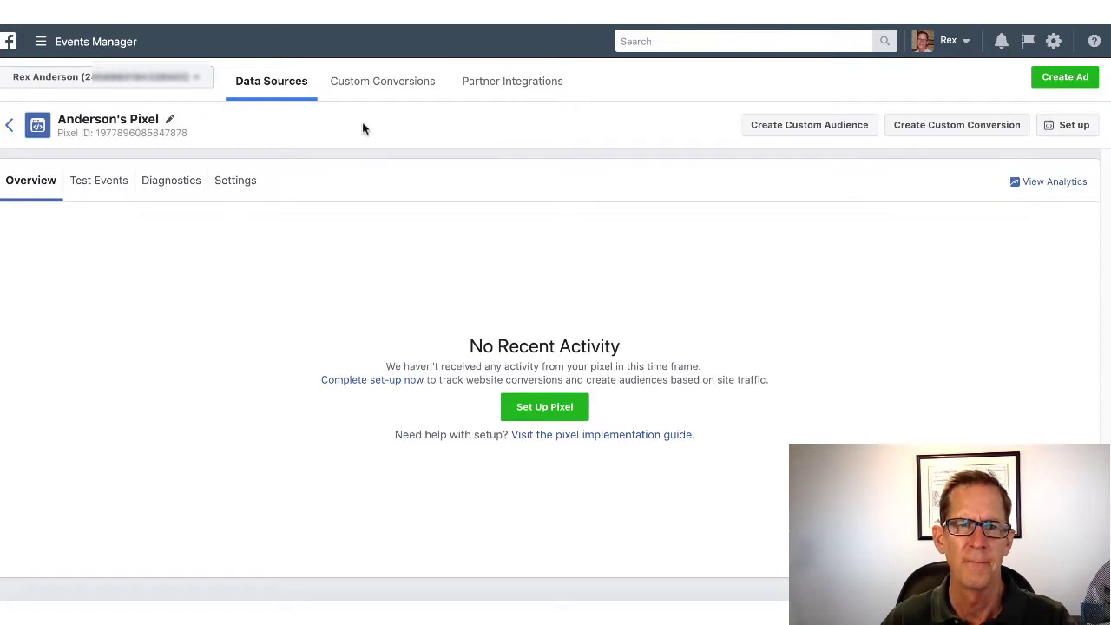
pyautogui.click(134, 139)
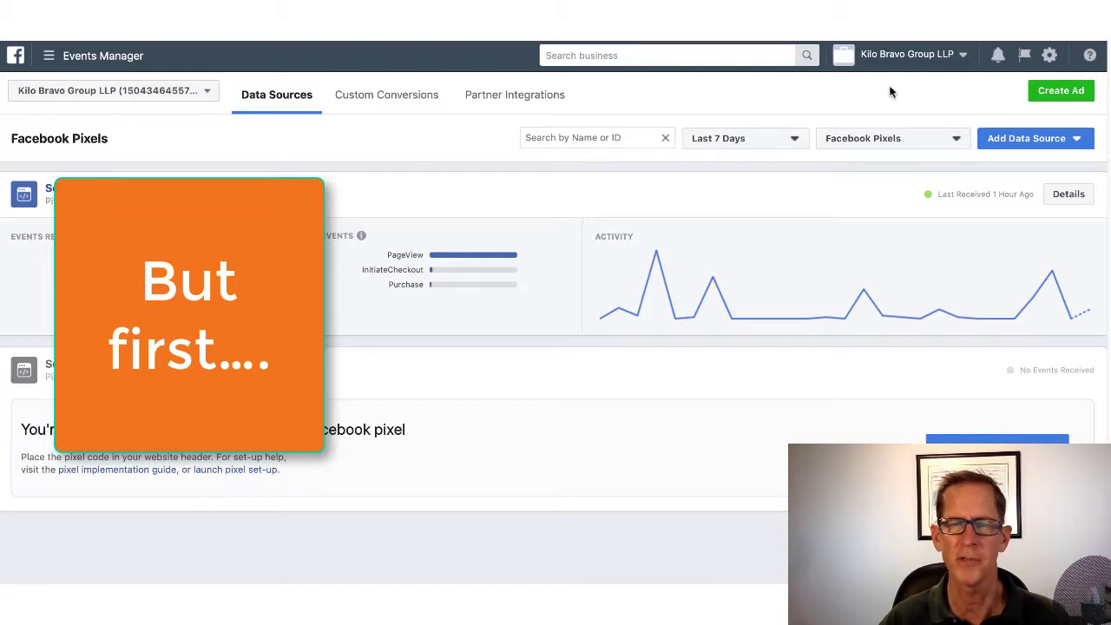
# Choose Facebook Pixel from the Add Data Source dropdown
pyautogui.click(1028, 141)
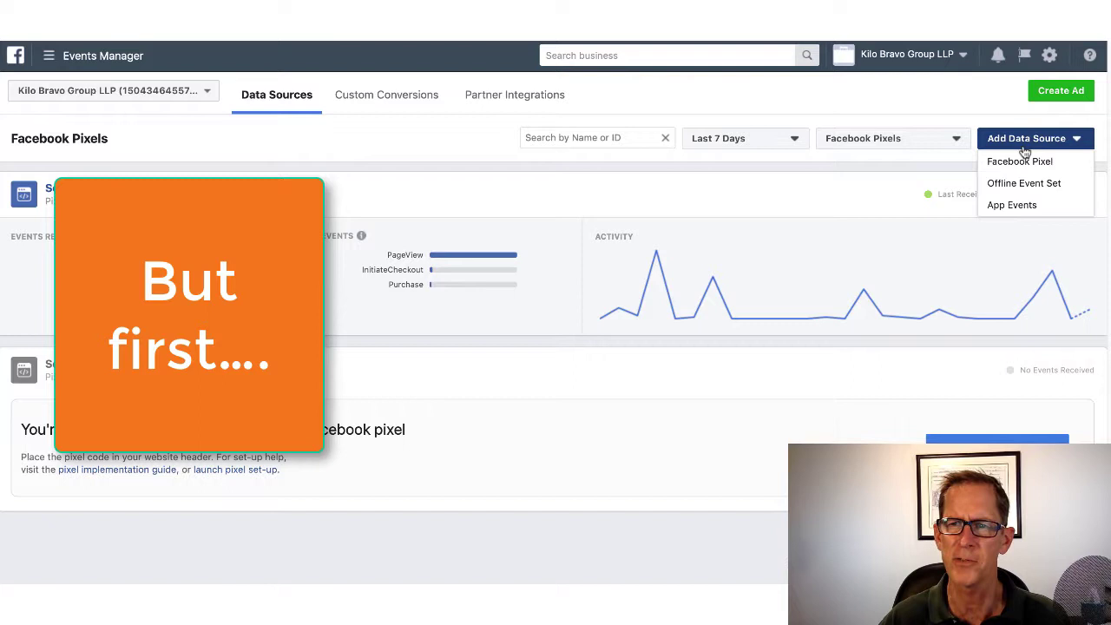
pyautogui.click(1024, 165)
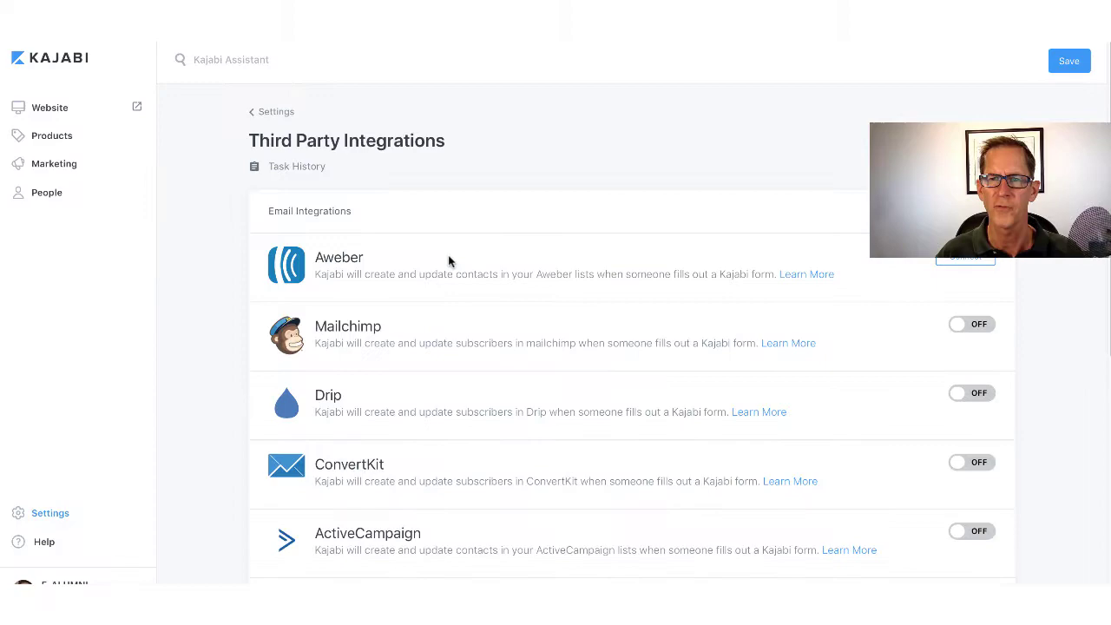
# Scroll Kajabi's Third Party Integrations page down to the Analytics section
pyautogui.scroll(-1, 526, 306)
pyautogui.scroll(-2, 528, 308)
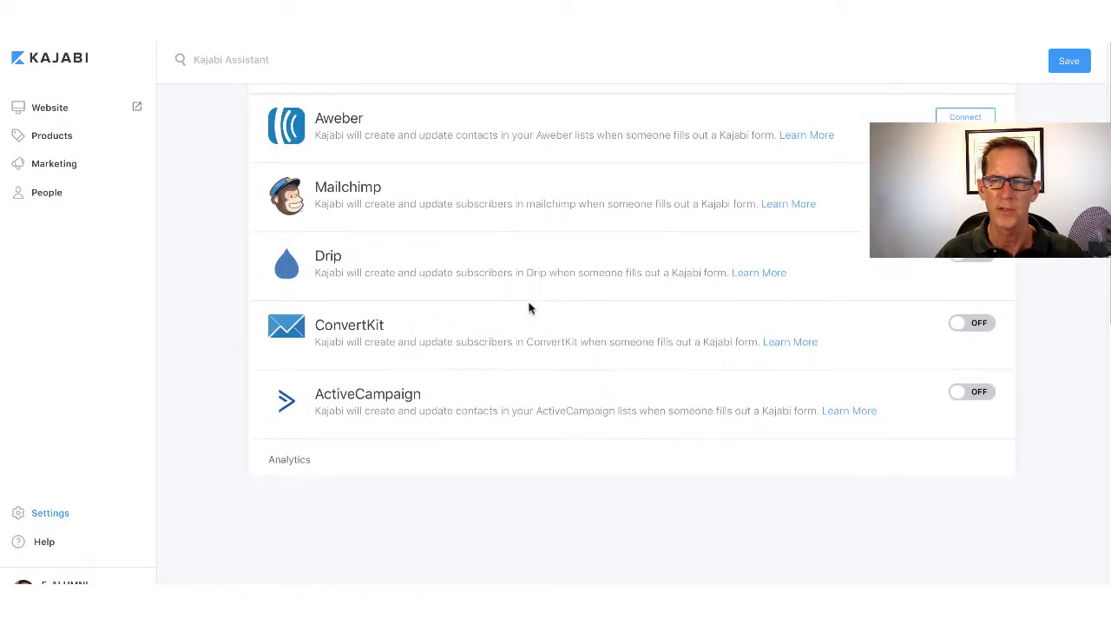
pyautogui.scroll(-1, 530, 308)
pyautogui.scroll(-2, 530, 305)
pyautogui.scroll(-3, 531, 301)
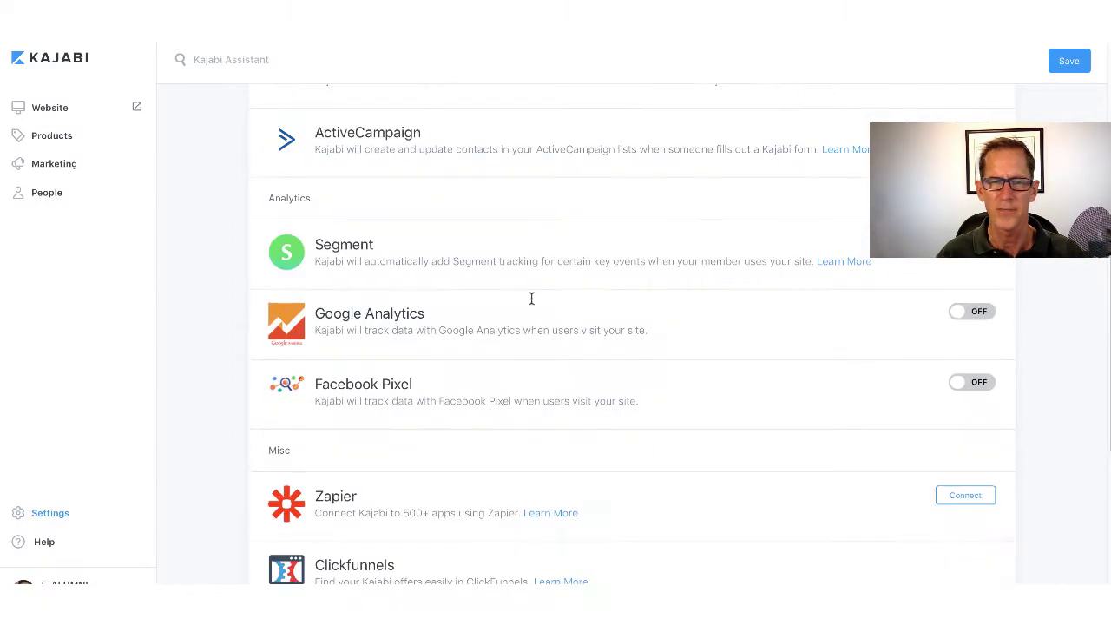
pyautogui.scroll(-2, 532, 299)
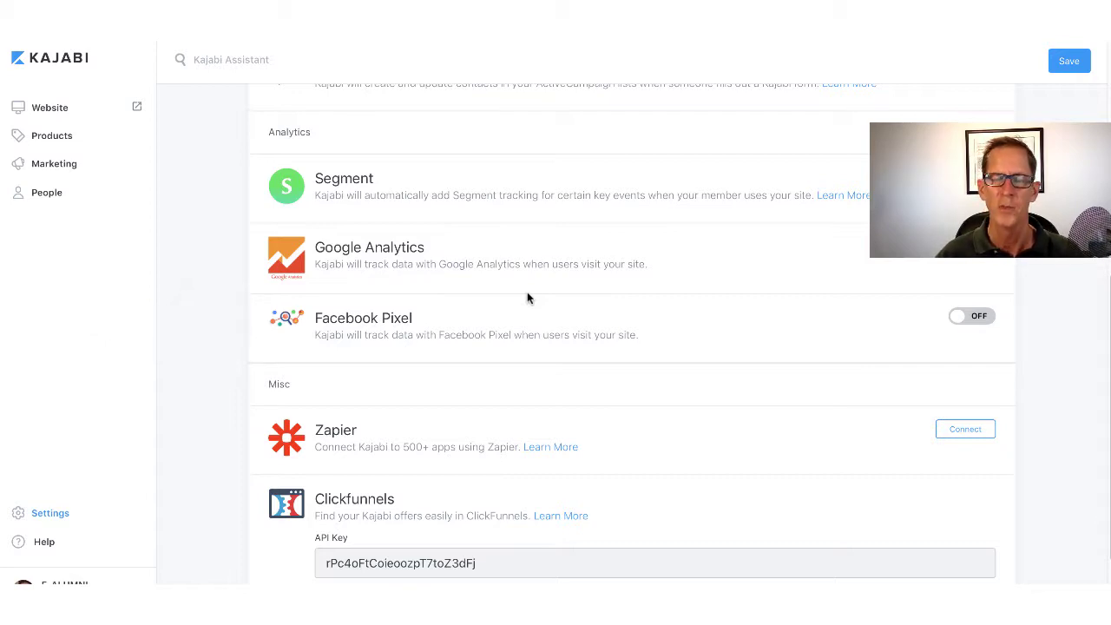
# Switch on Kajabi's Facebook Pixel integration, paste the copied Pixel ID, and save
pyautogui.click(977, 316)
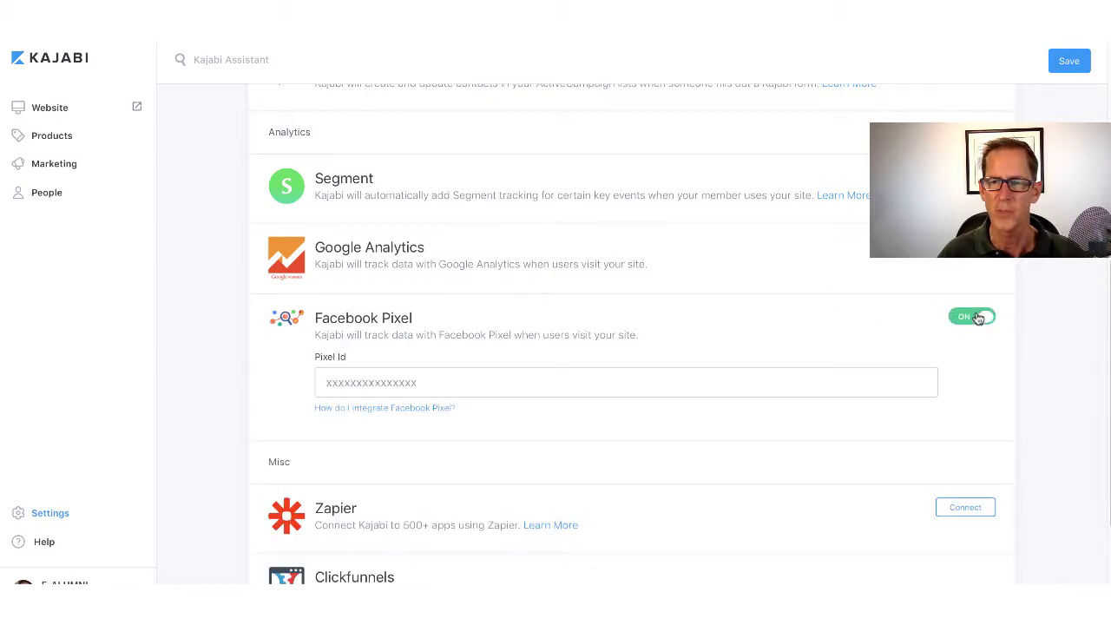
pyautogui.click(423, 383)
pyautogui.rightClick(421, 382)
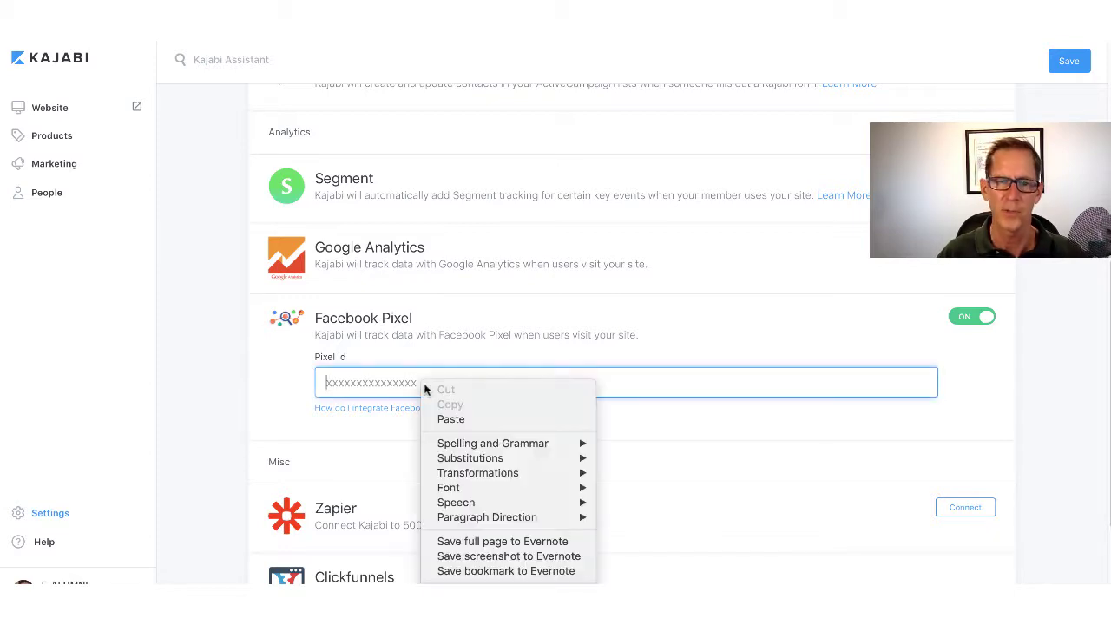
pyautogui.click(452, 419)
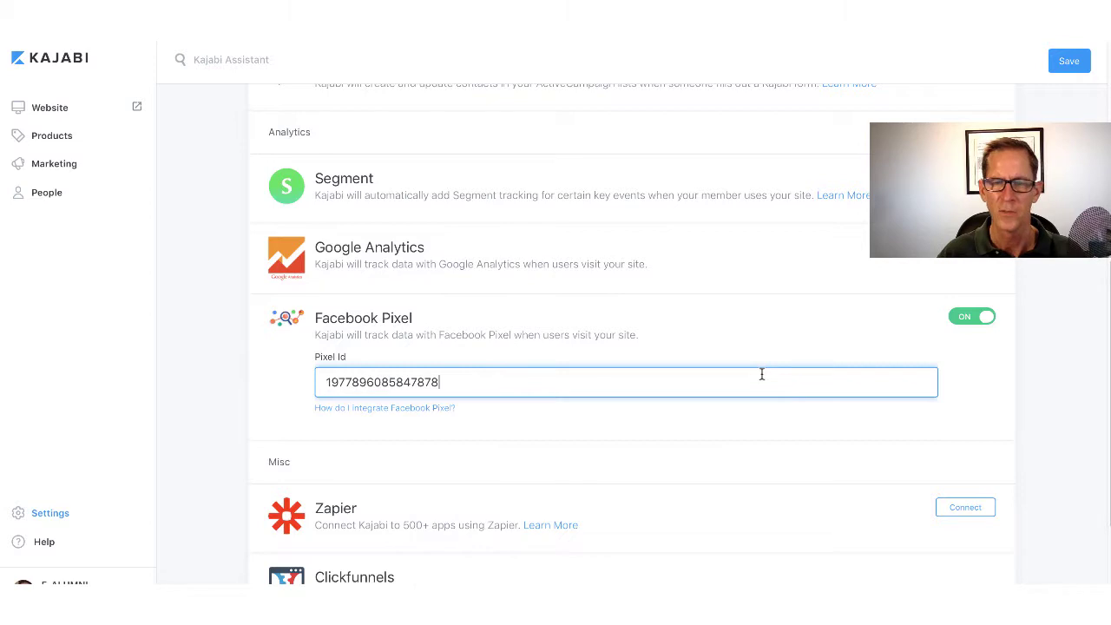
pyautogui.click(1074, 62)
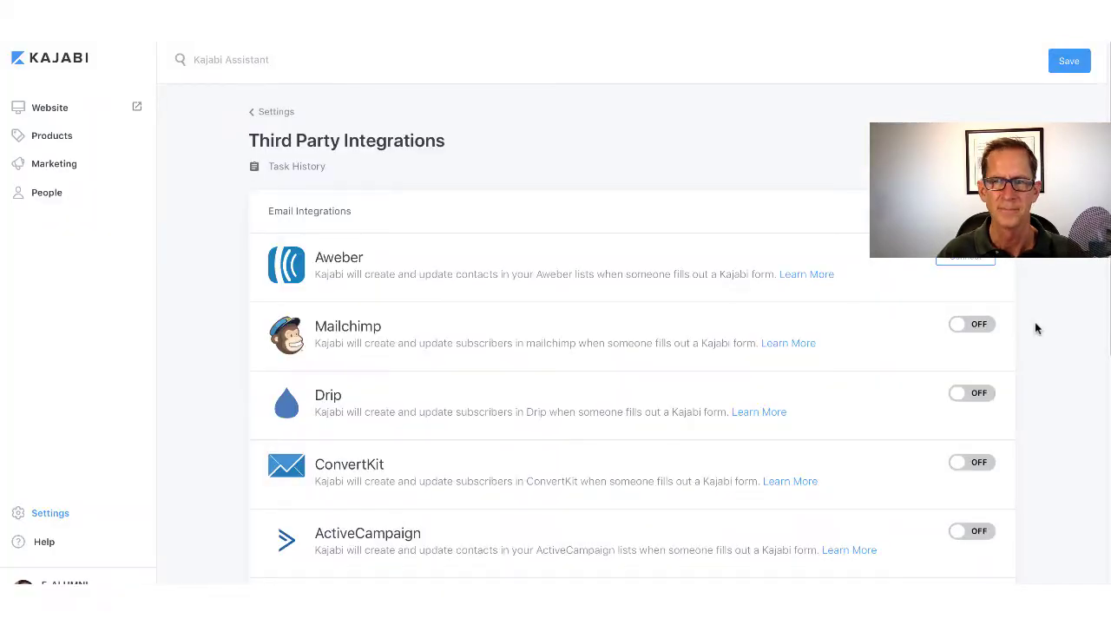